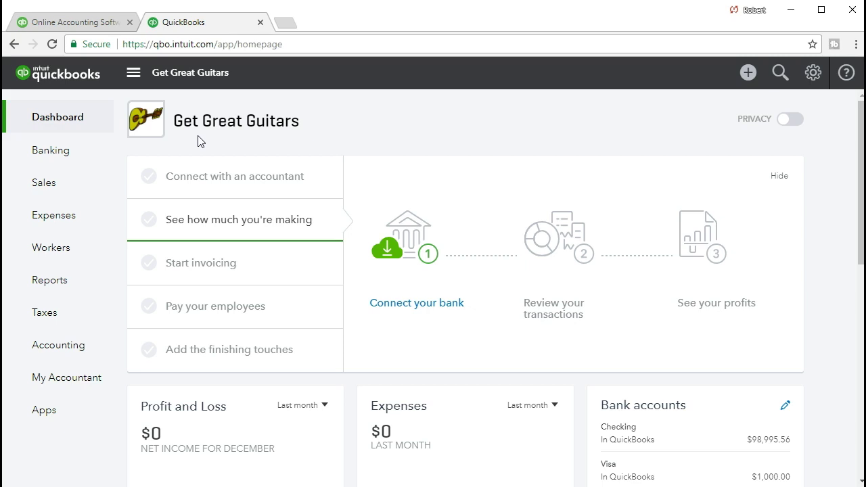
Go to Reports and search for 'sales by' to list the four Sales by reports
click(92, 280)
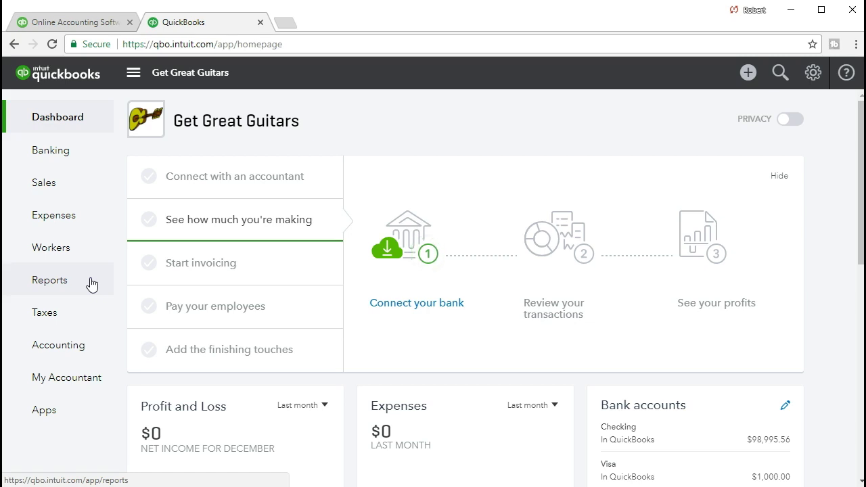
click(92, 283)
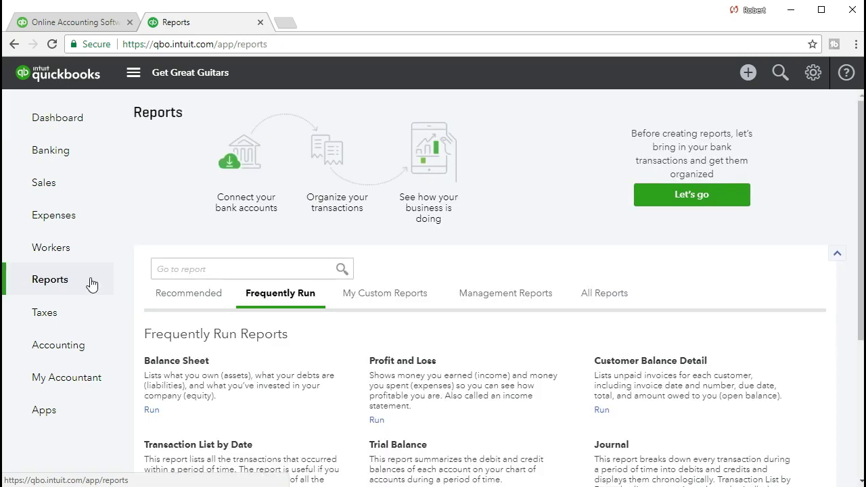
click(185, 268)
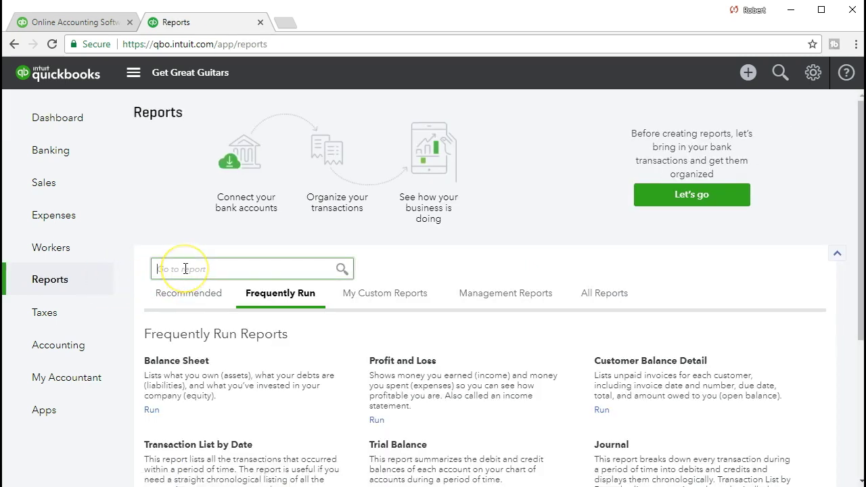
text(sales b)
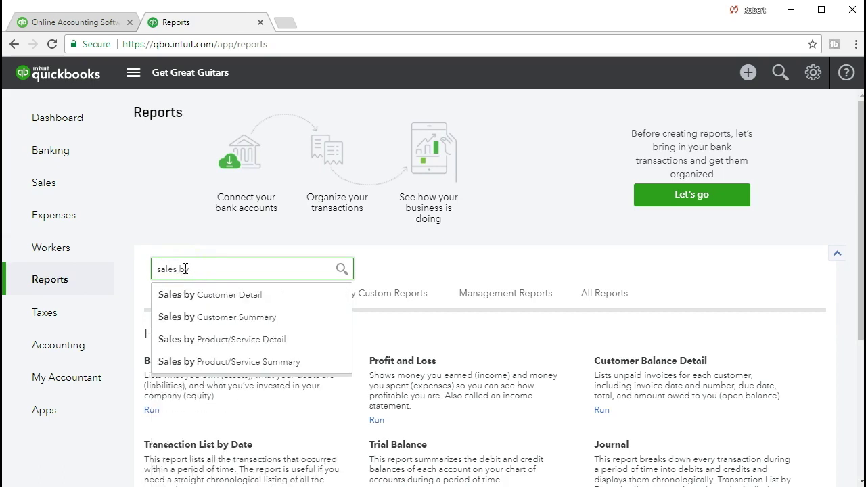
text(y)
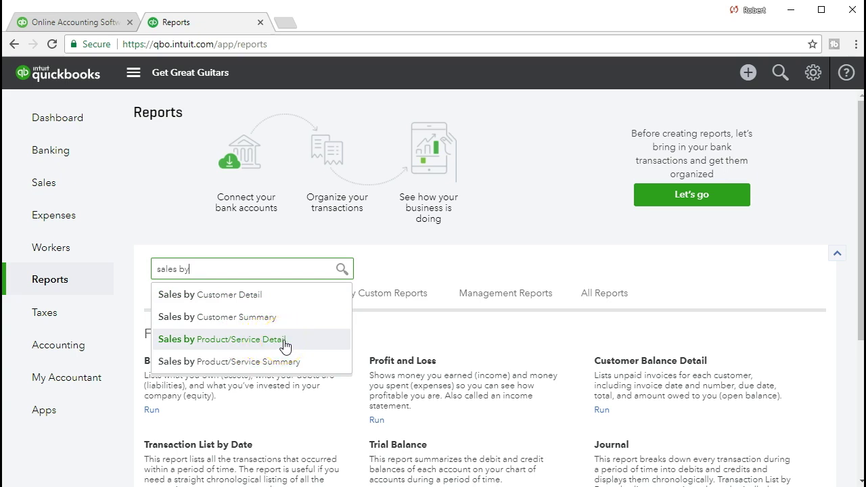
click(287, 359)
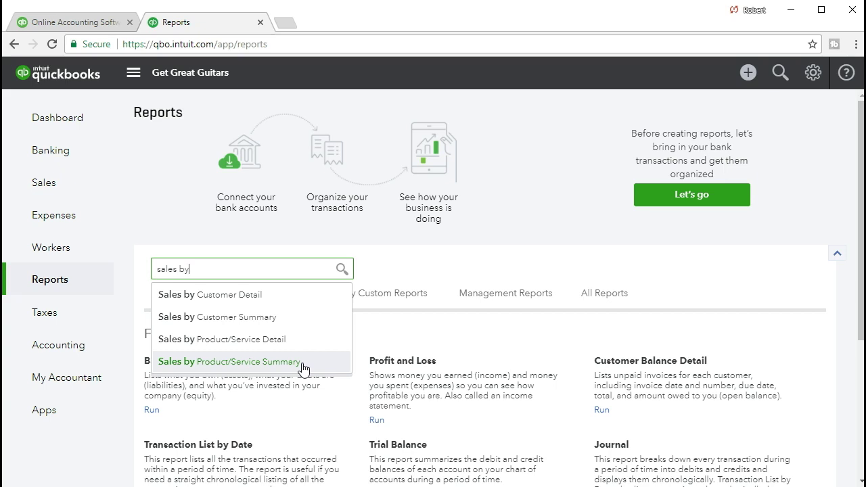
click(297, 364)
click(230, 369)
click(237, 371)
Run the Sales by Product/Service Summary report for 01/01/2021 through 02/28/2021
click(236, 368)
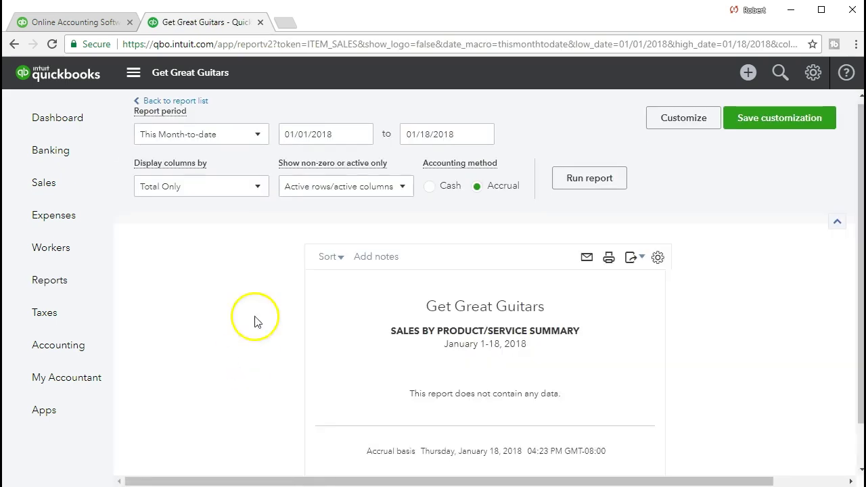
drag(344, 131, 257, 116)
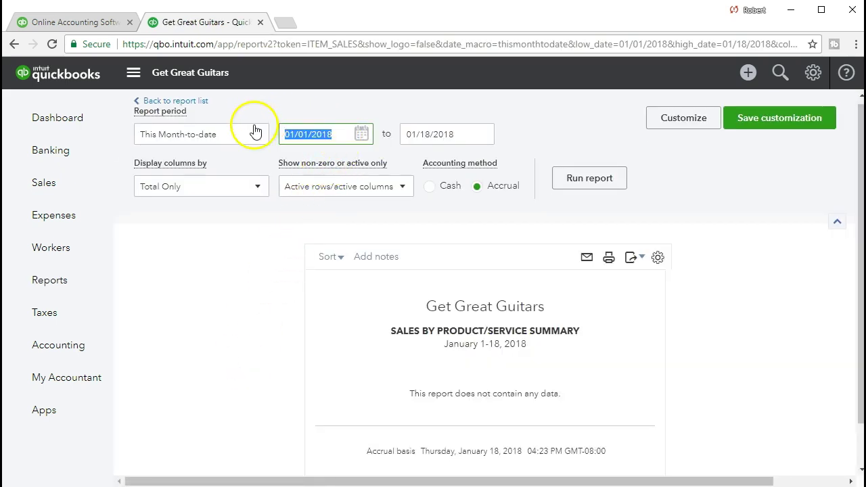
text(0)
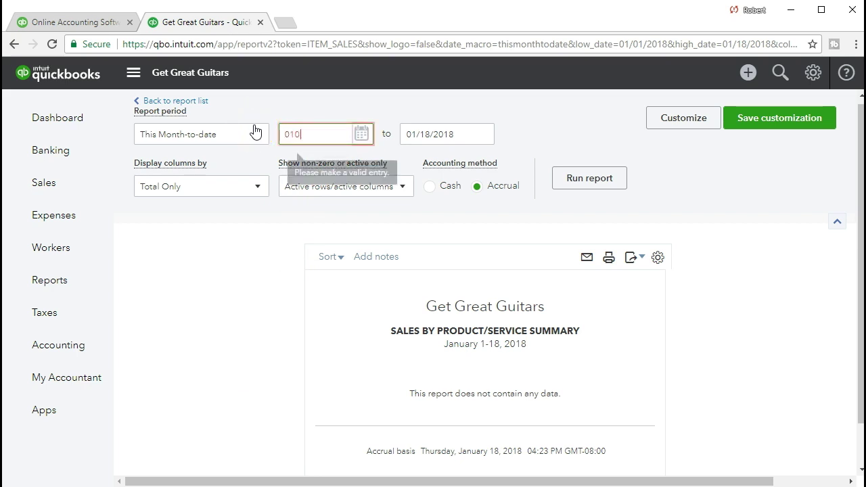
text(1/01/2021)
key(Tab)
text(02/2)
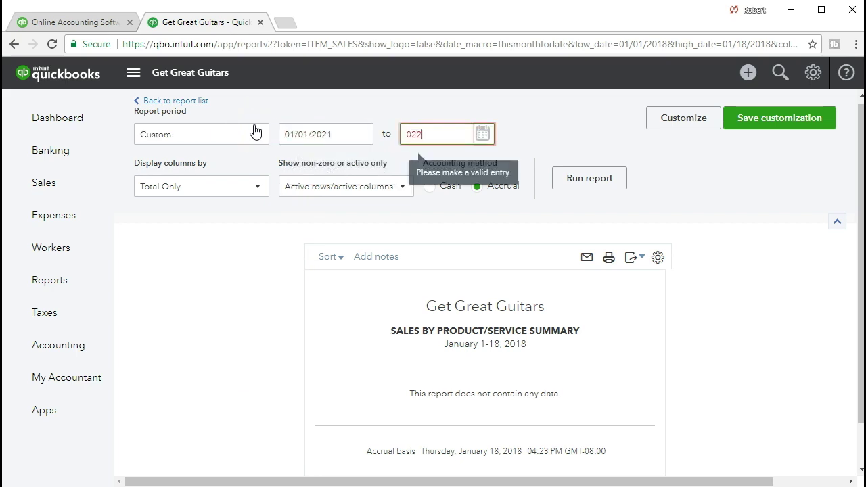
text(8/2021)
key(Tab)
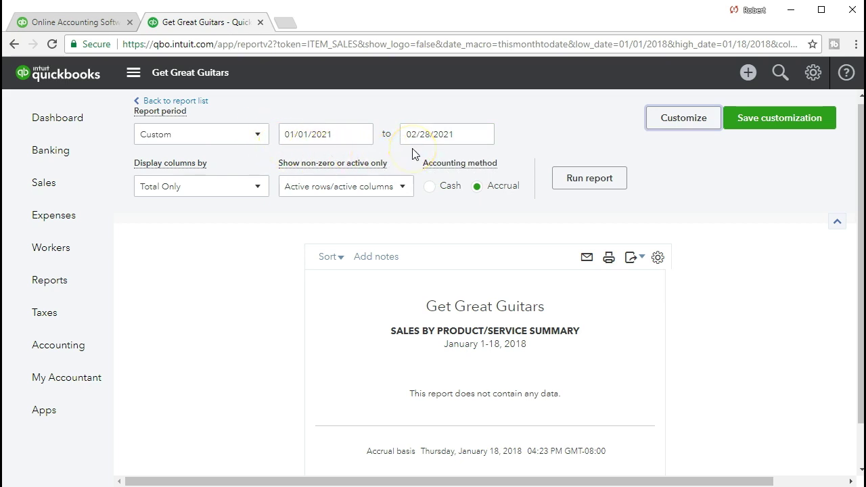
click(561, 190)
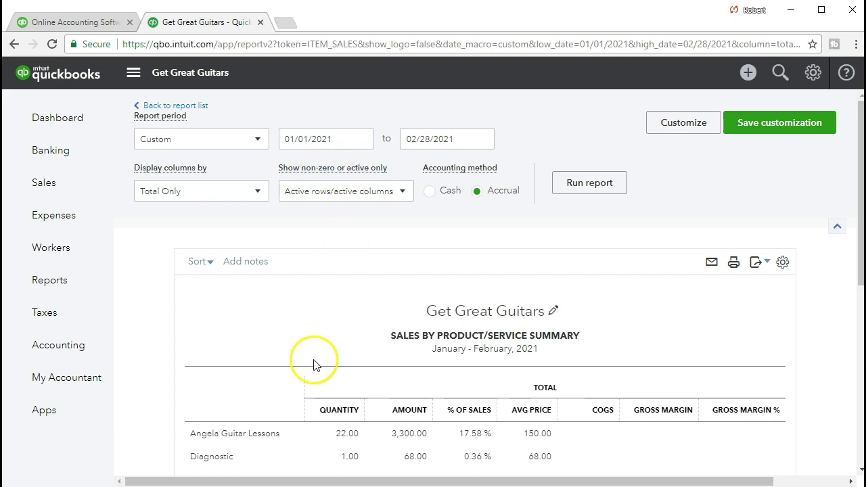
scroll(312, 364, down, 1)
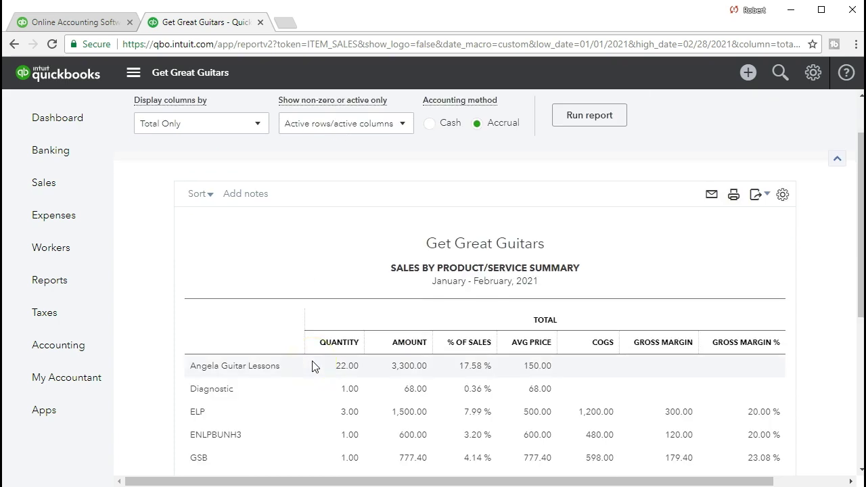
scroll(312, 366, down, 1)
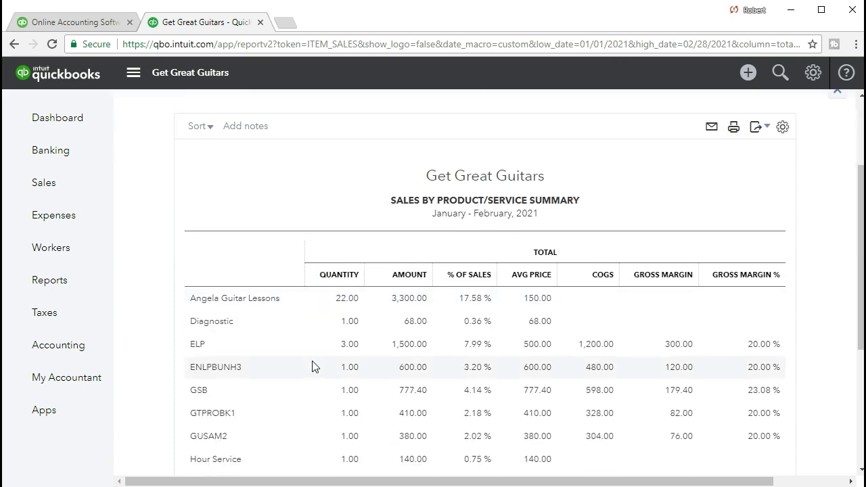
scroll(312, 366, down, 1)
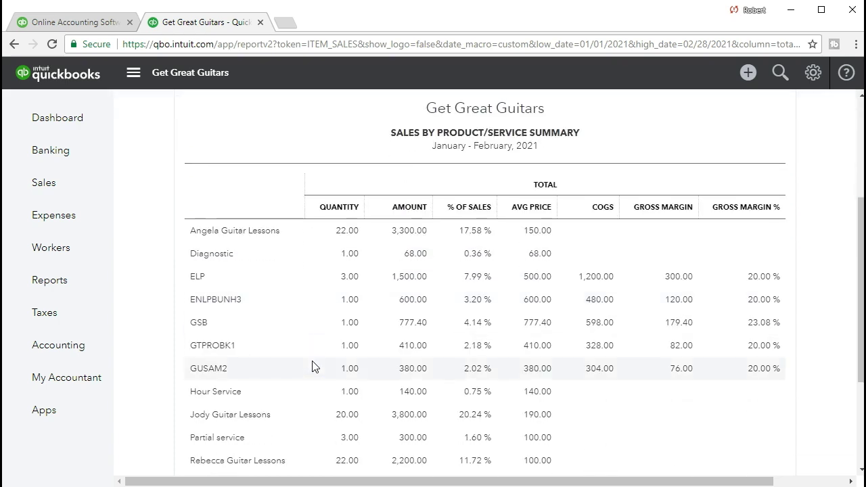
click(284, 237)
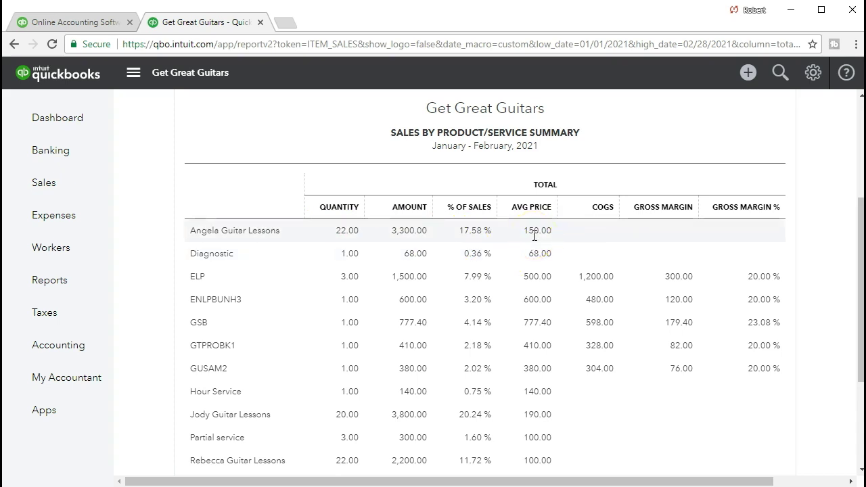
click(528, 256)
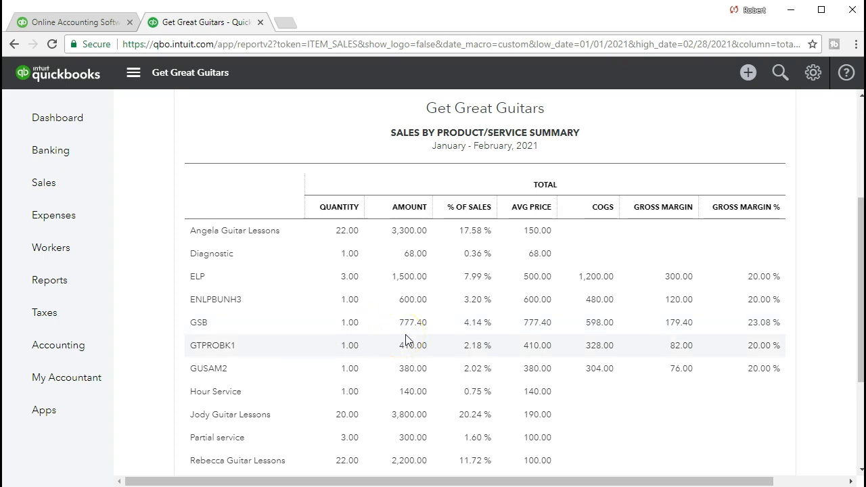
scroll(404, 340, down, 3)
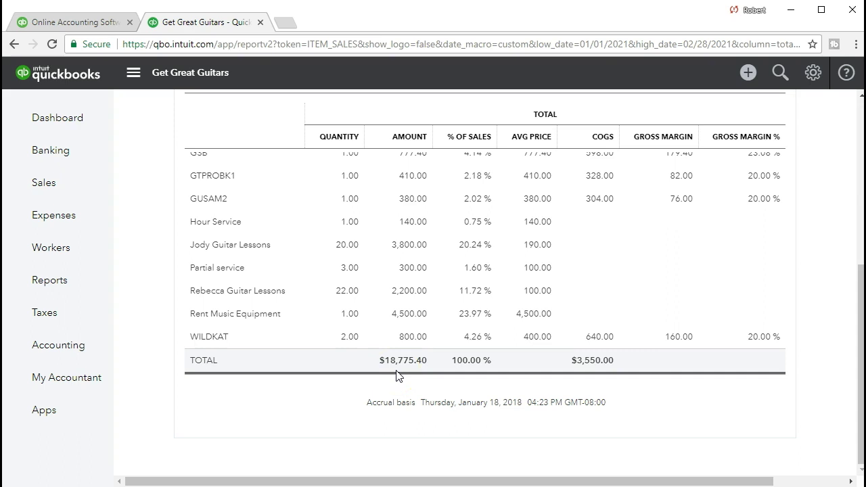
Scroll through the January–February 2021 sales summary to review the item totals
scroll(397, 319, up, 5)
scroll(396, 373, down, 5)
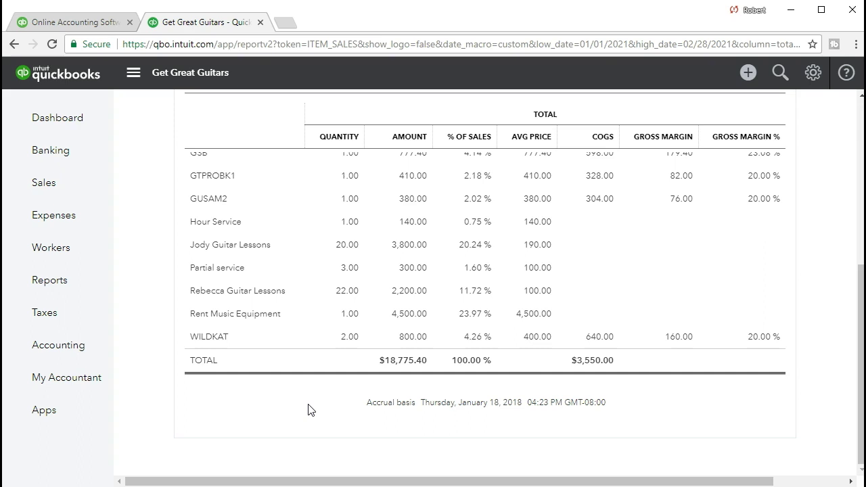
scroll(308, 410, up, 8)
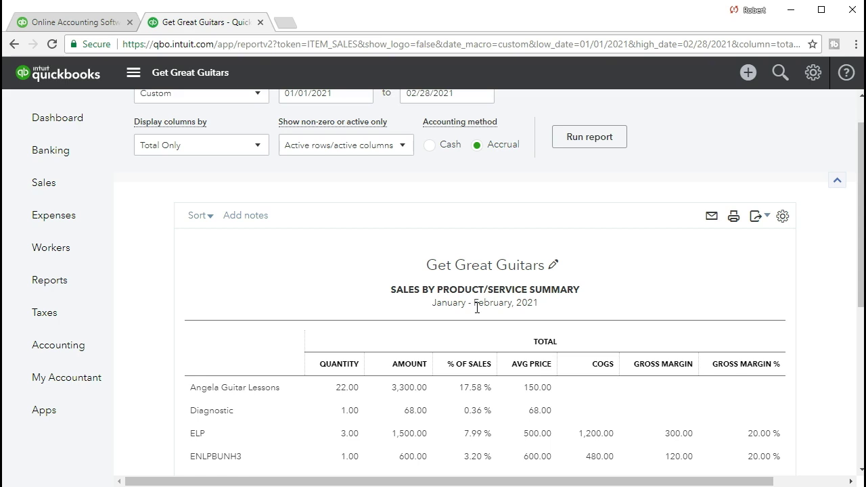
scroll(477, 308, up, 1)
scroll(474, 359, down, 7)
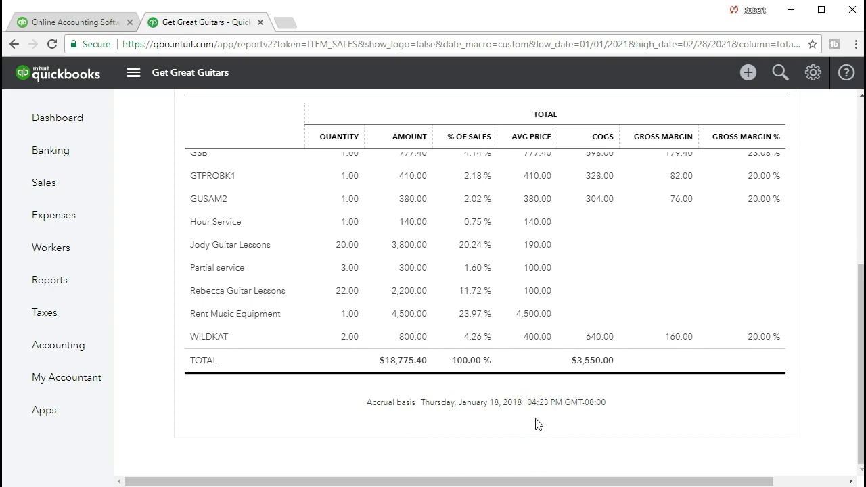
scroll(537, 424, up, 8)
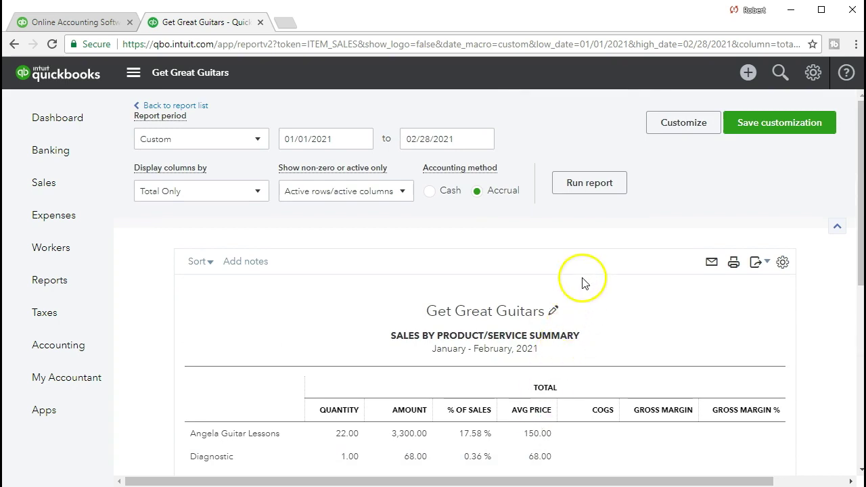
In Customize > Header/Footer, uncheck Date prepared, Time prepared and Report basis
click(655, 130)
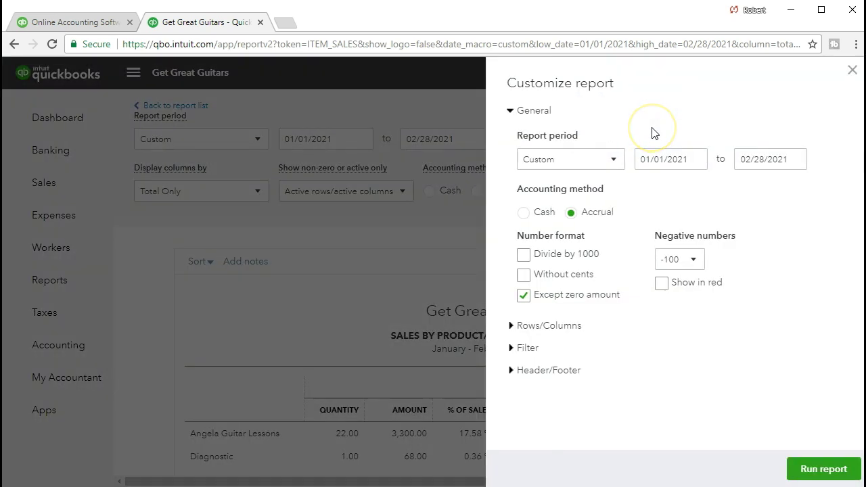
click(511, 373)
scroll(515, 373, down, 3)
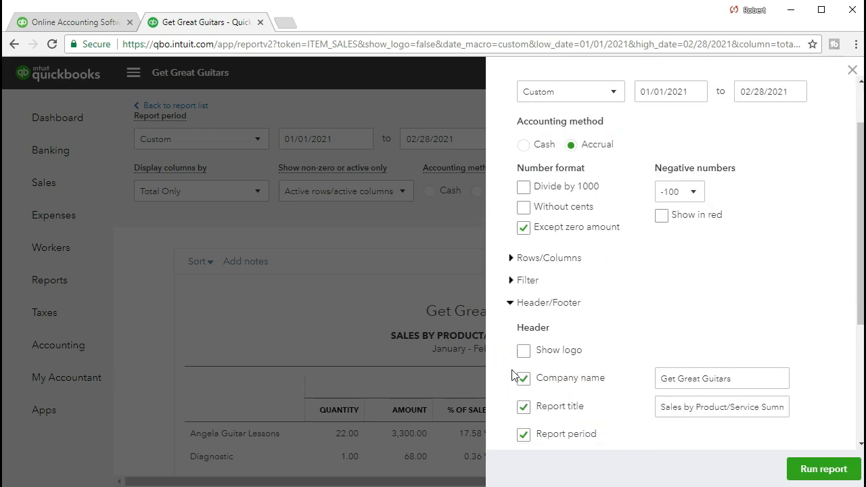
scroll(636, 379, down, 1)
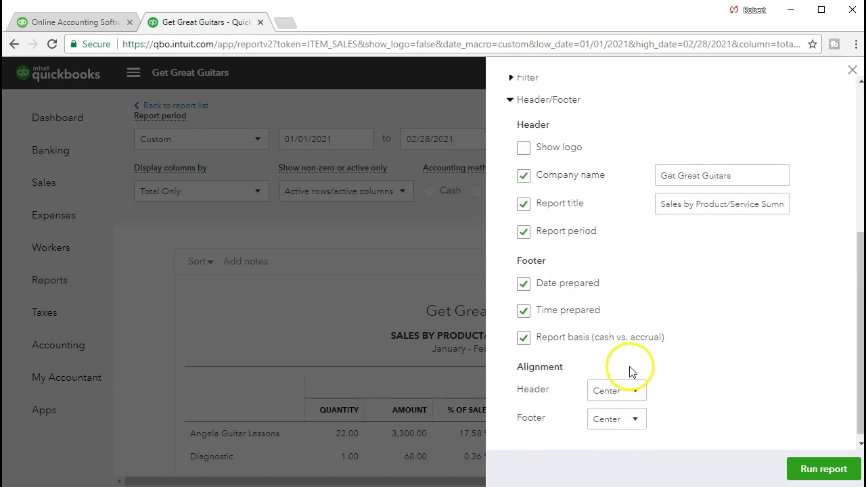
click(524, 287)
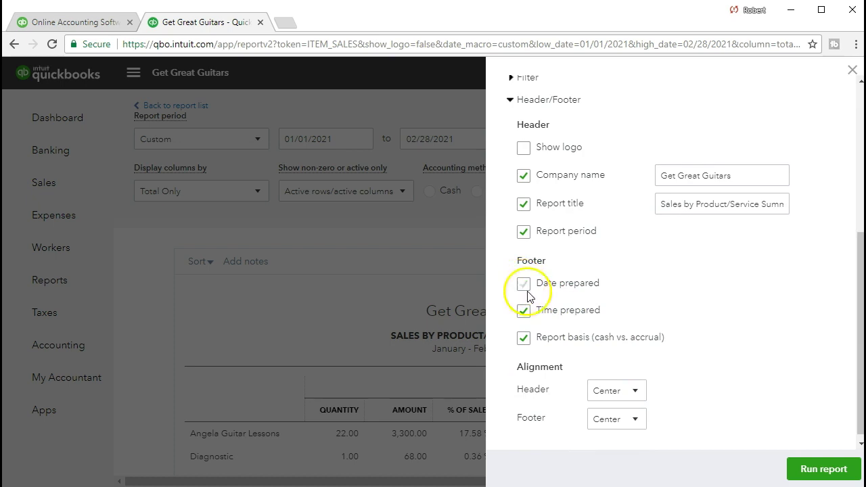
click(523, 312)
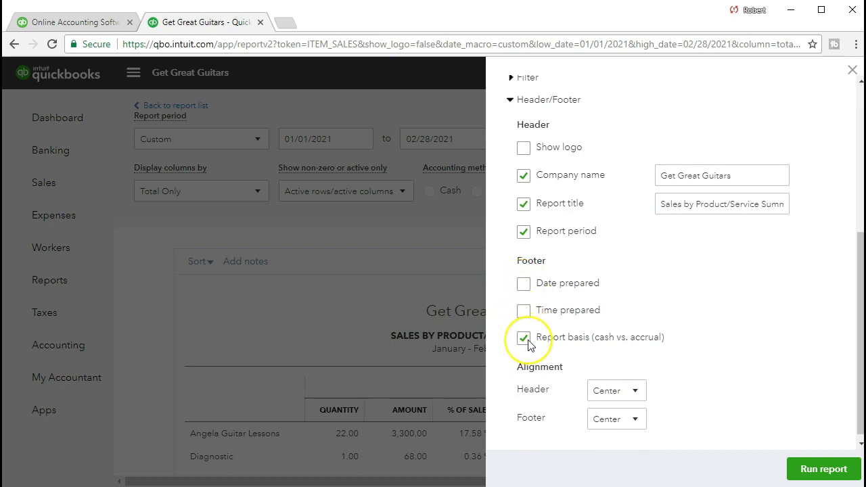
click(523, 338)
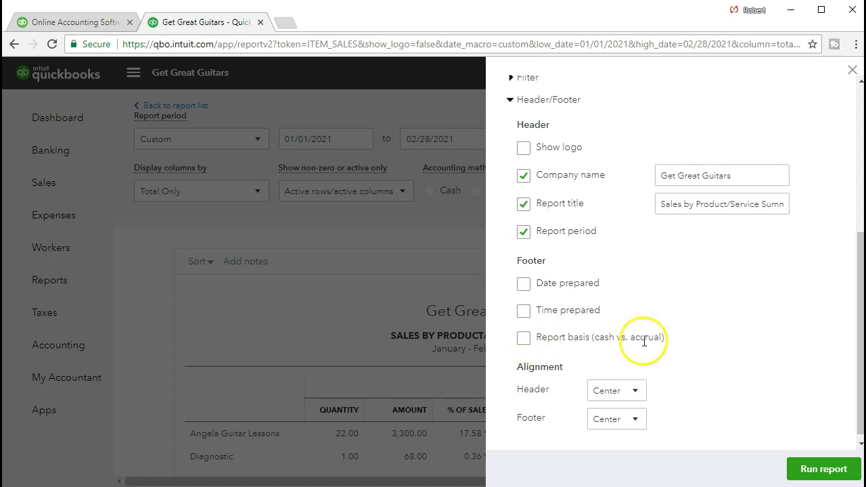
scroll(686, 332, down, 1)
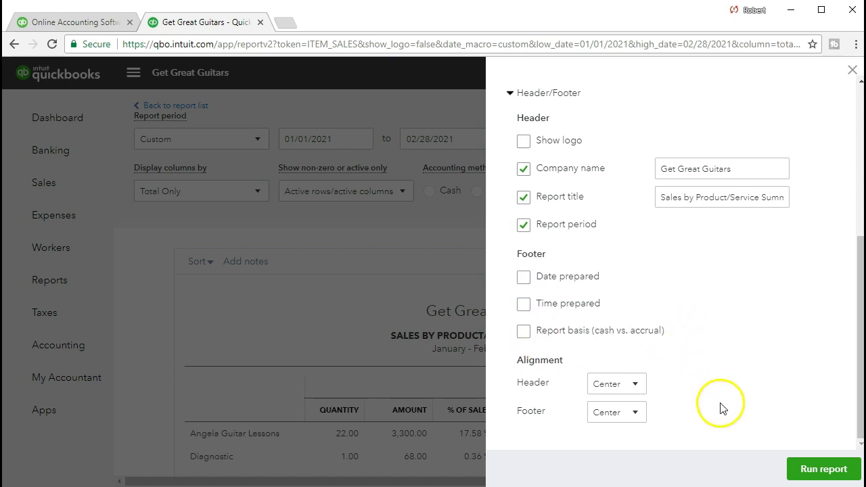
click(794, 479)
scroll(793, 474, down, 2)
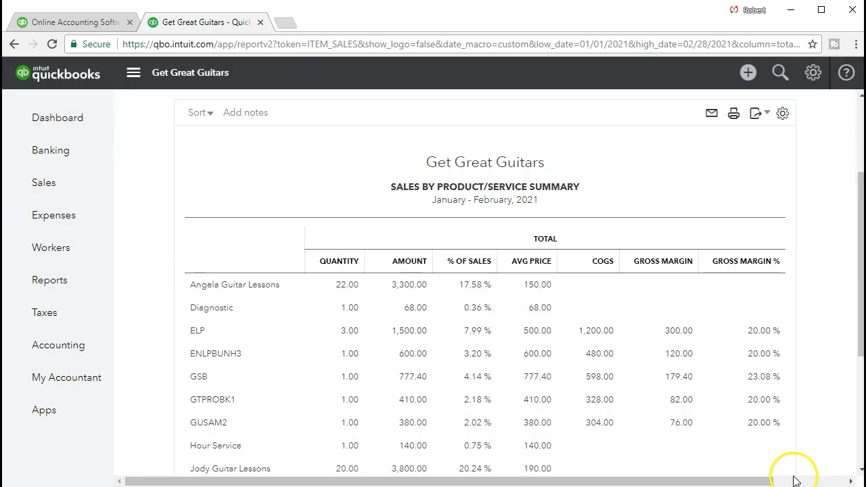
scroll(230, 264, down, 3)
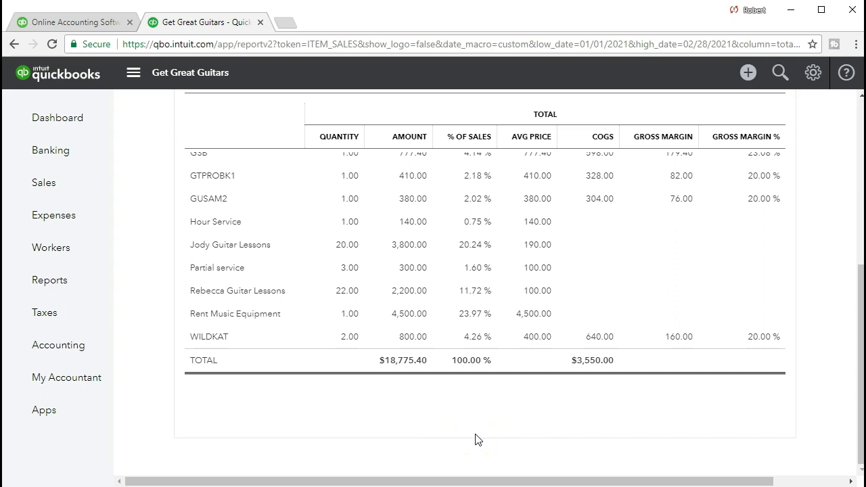
scroll(475, 440, up, 6)
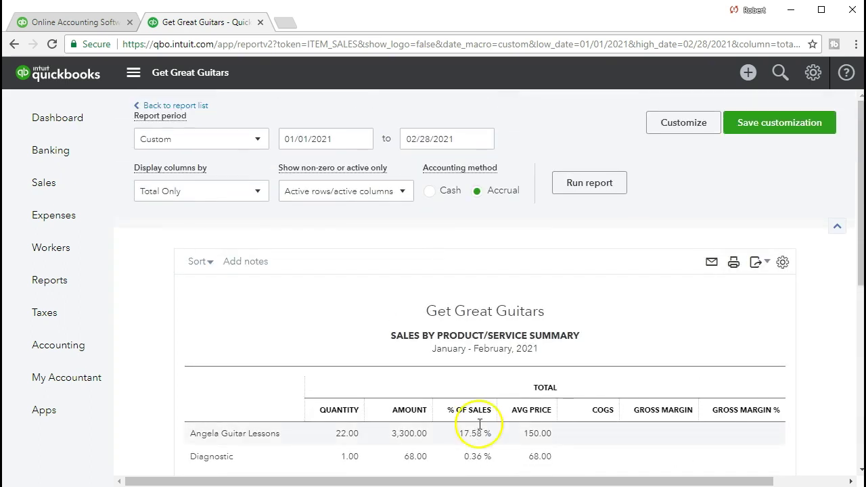
Export the report to Excel and open the downloaded .xlsx workbook
click(766, 270)
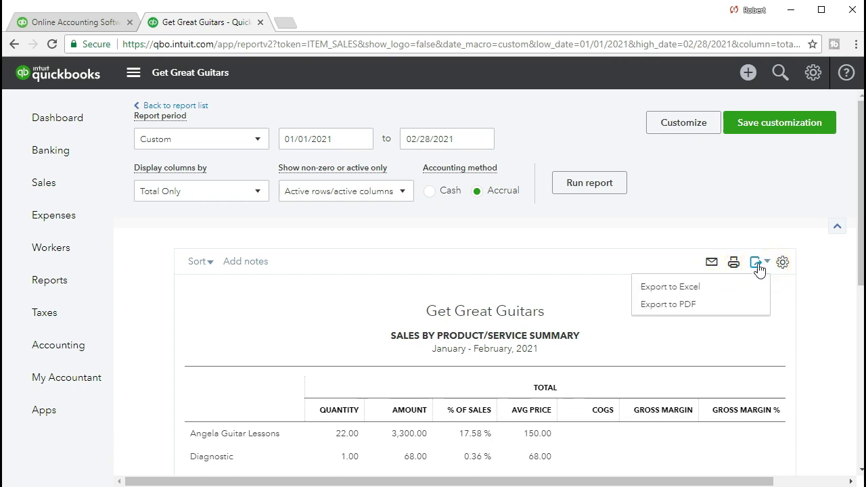
click(731, 293)
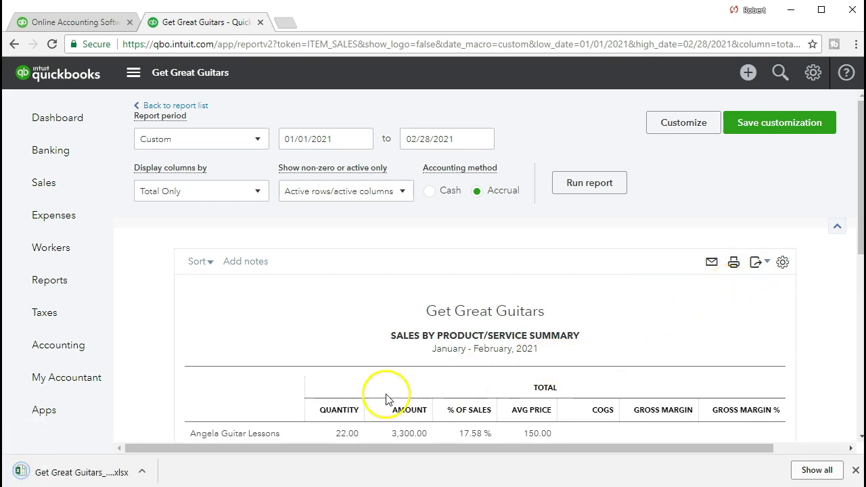
click(106, 472)
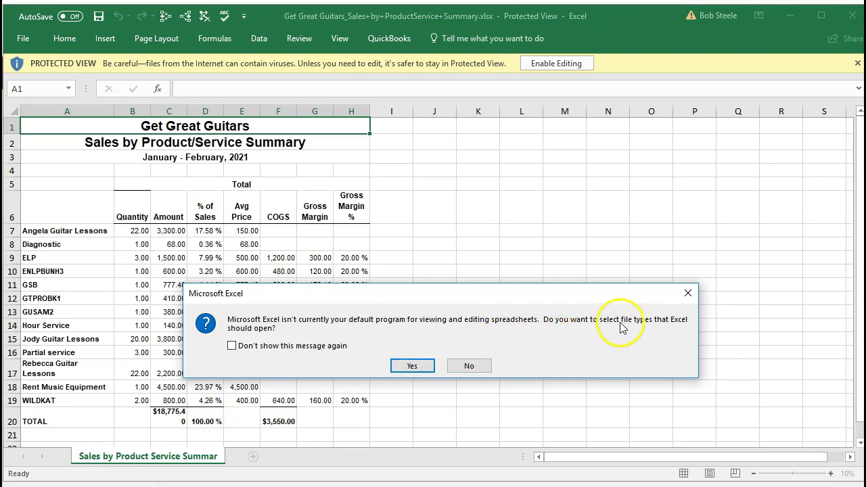
Dismiss the default-program prompt, enable editing, and reposition the Excel window
click(687, 295)
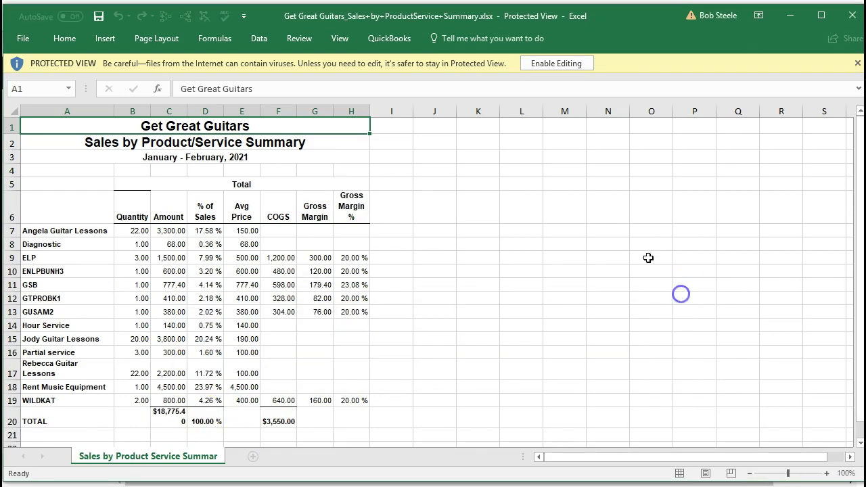
click(564, 64)
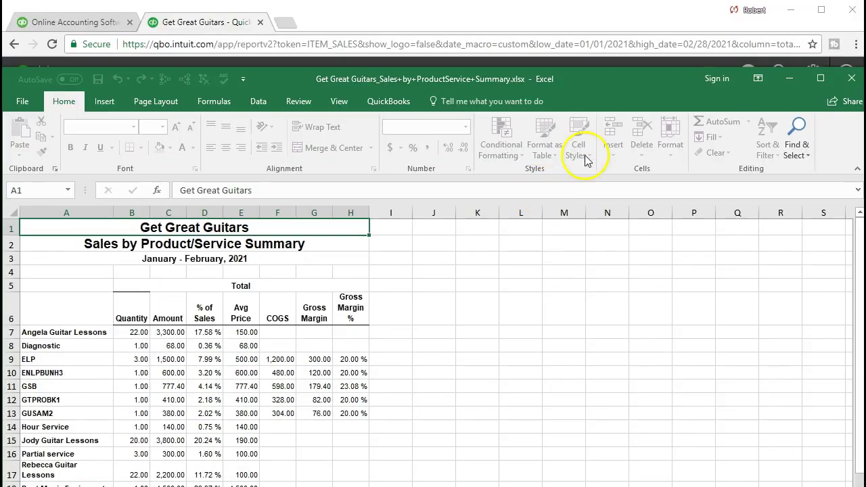
drag(592, 80, 594, 17)
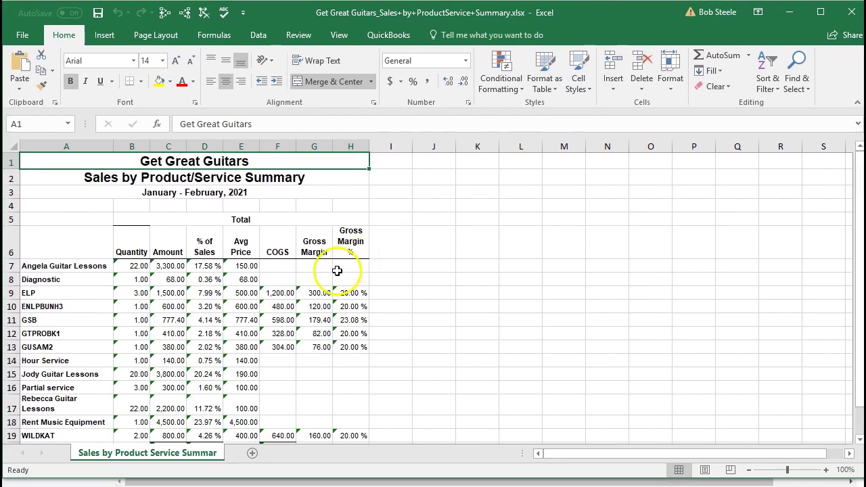
Inspect cell F9 (1,200.00 COGS), empty cell G14 and the report title in A2
click(268, 295)
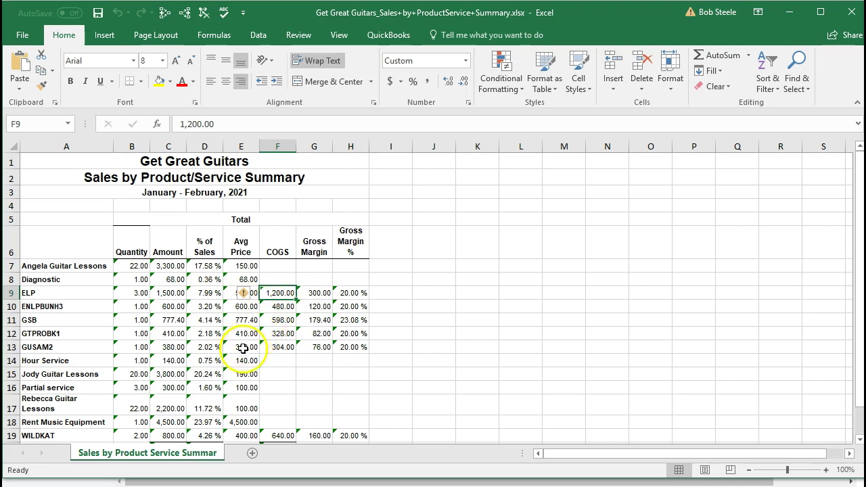
click(310, 362)
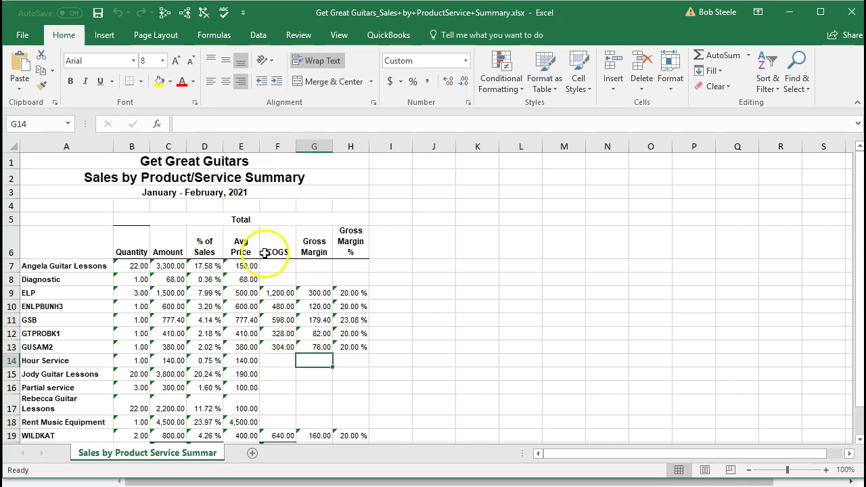
click(274, 173)
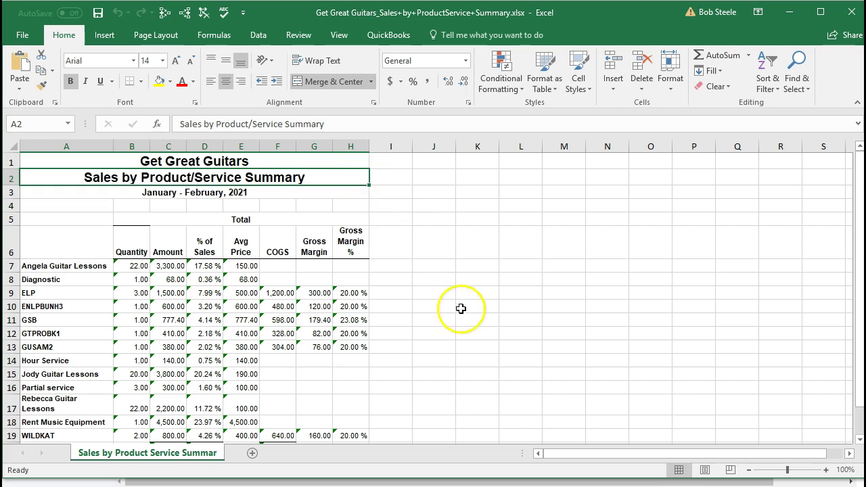
click(703, 471)
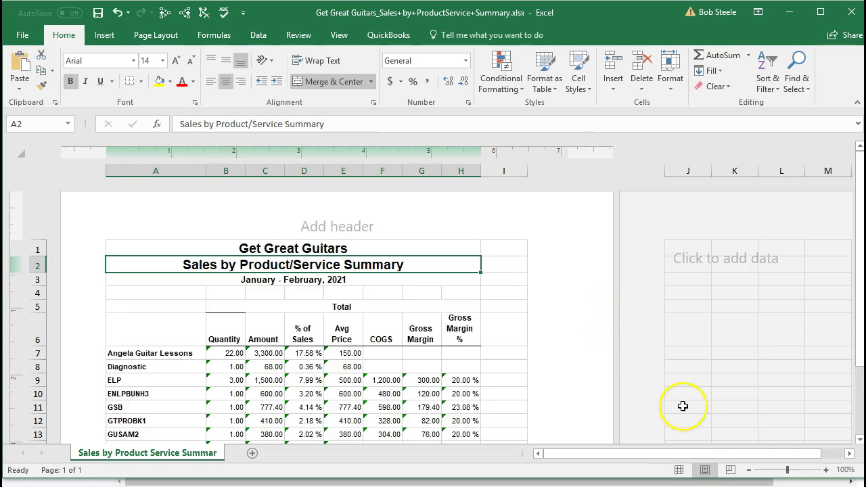
click(680, 470)
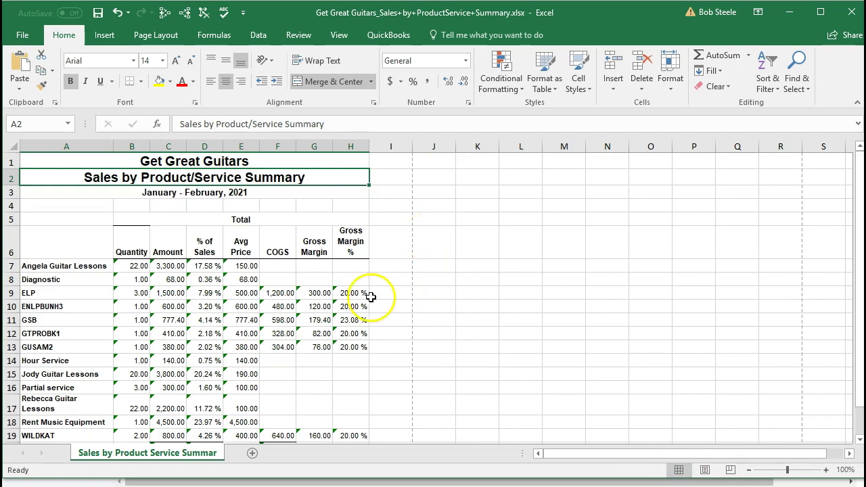
Convert the ELP 20.00% gross margin in H9 from text to a number
click(350, 293)
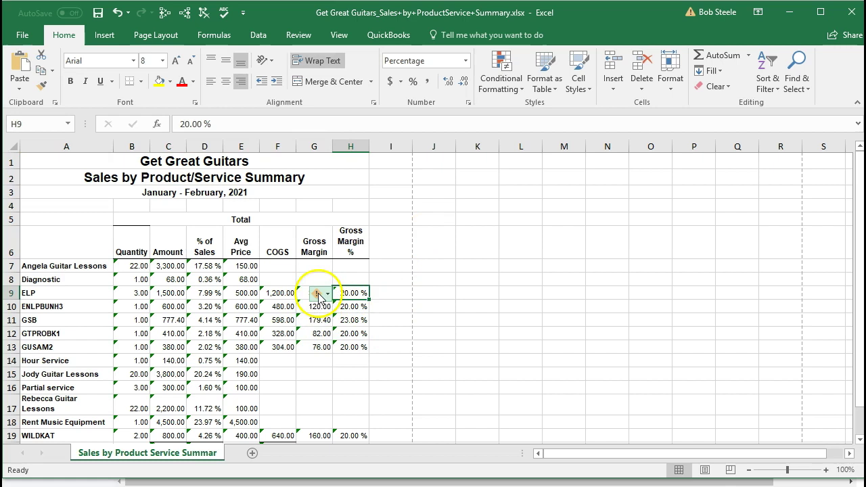
click(327, 295)
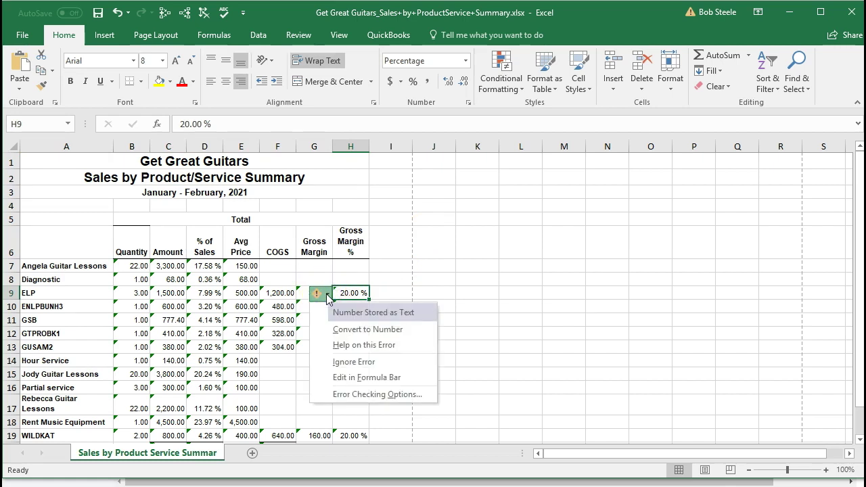
click(368, 329)
click(404, 280)
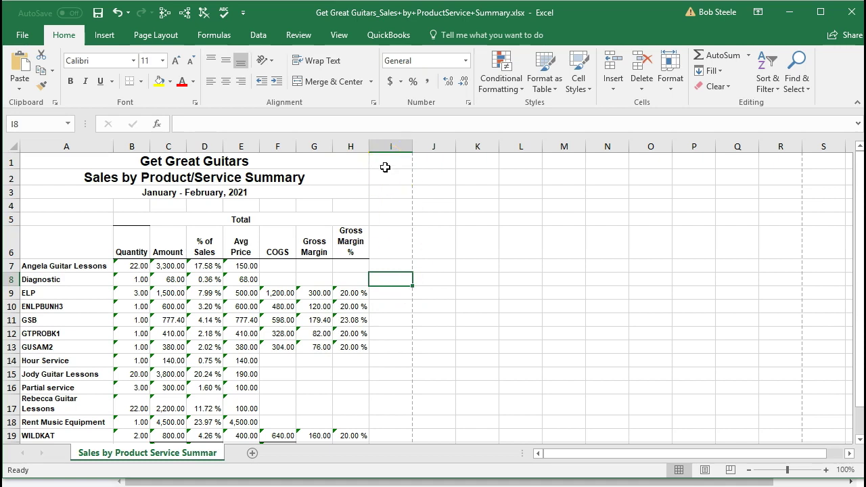
View the Protection settings of cell E7 (150.00) in Format Cells without changes
click(251, 266)
right_click(252, 266)
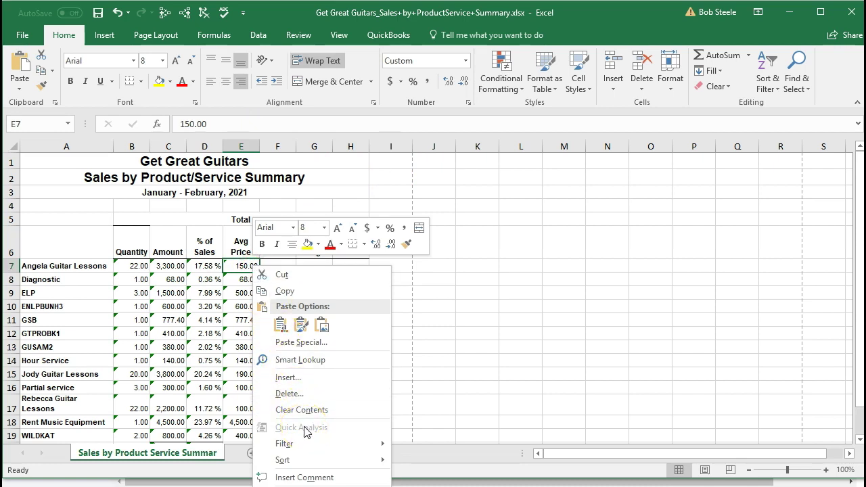
click(298, 484)
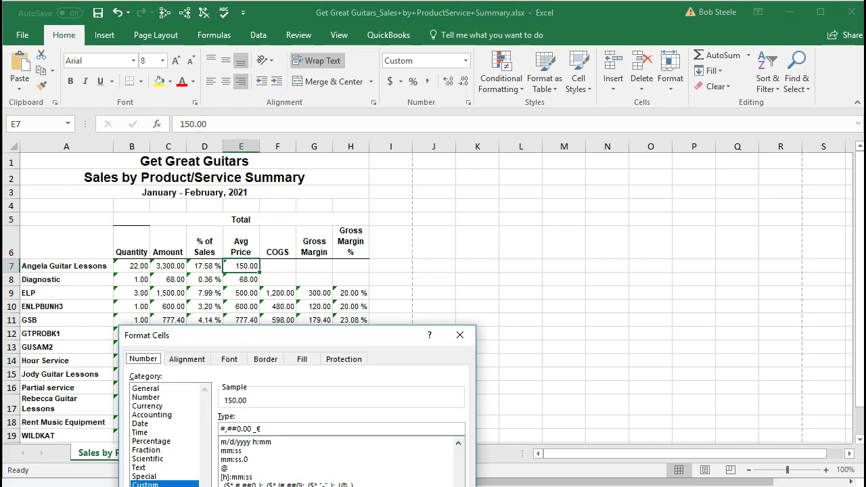
click(342, 359)
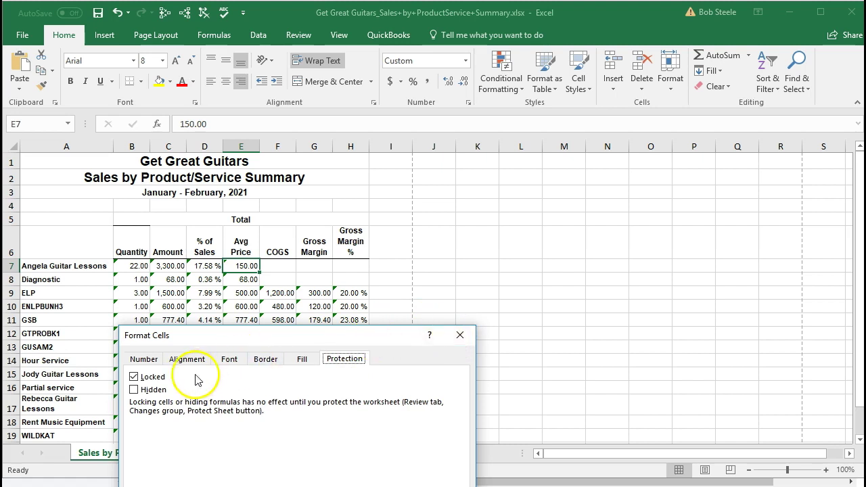
click(460, 335)
Ignore the number-stored-as-text error on cell H9
click(352, 296)
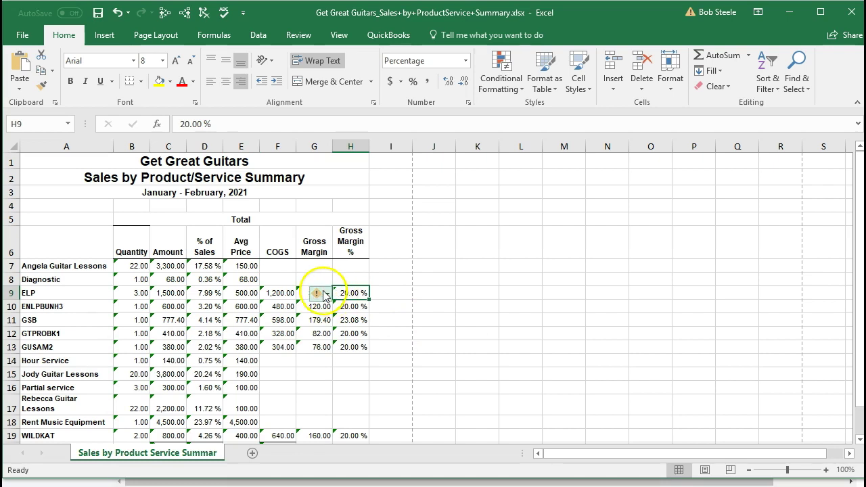
click(326, 293)
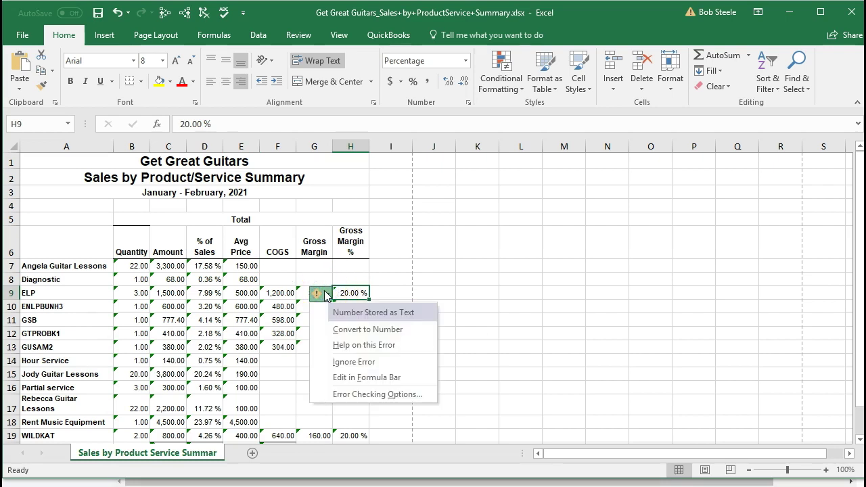
click(345, 362)
click(437, 333)
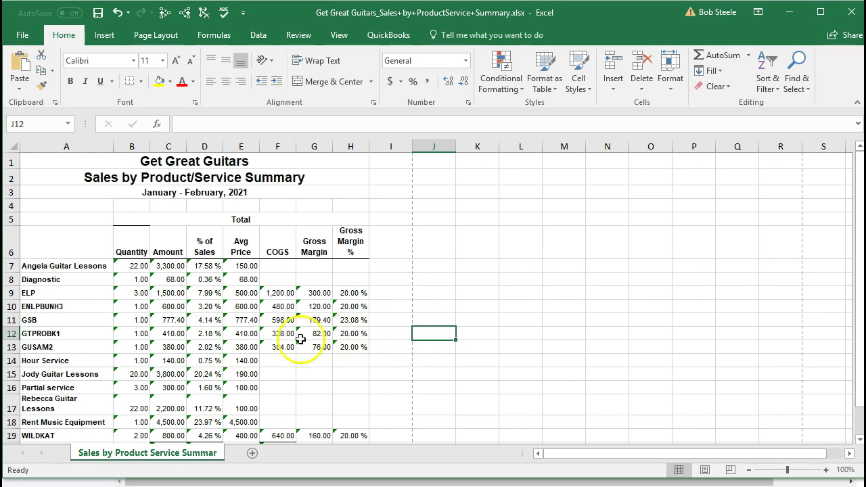
click(23, 35)
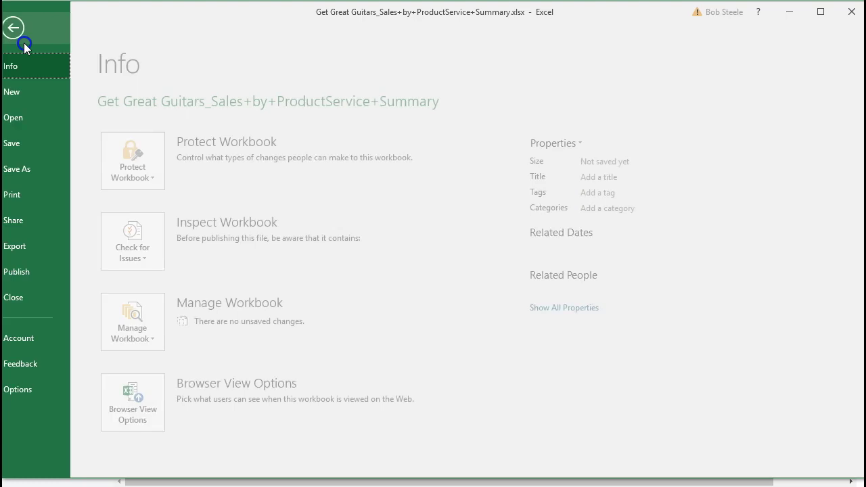
click(26, 194)
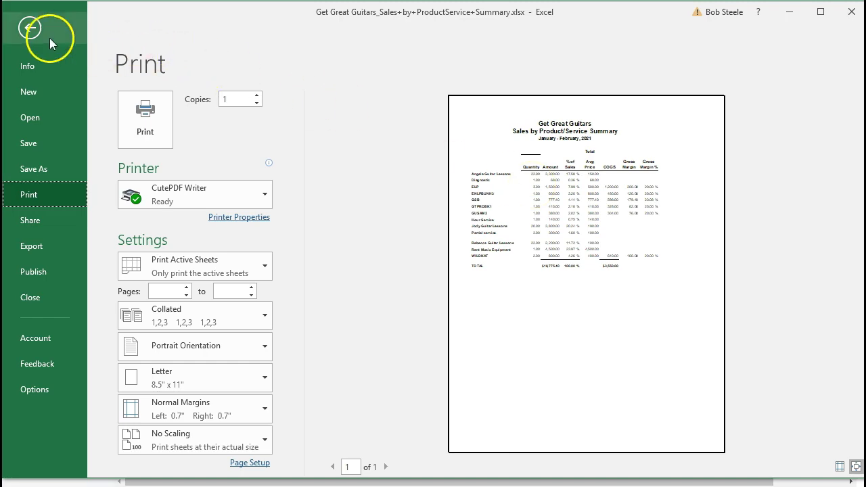
click(29, 28)
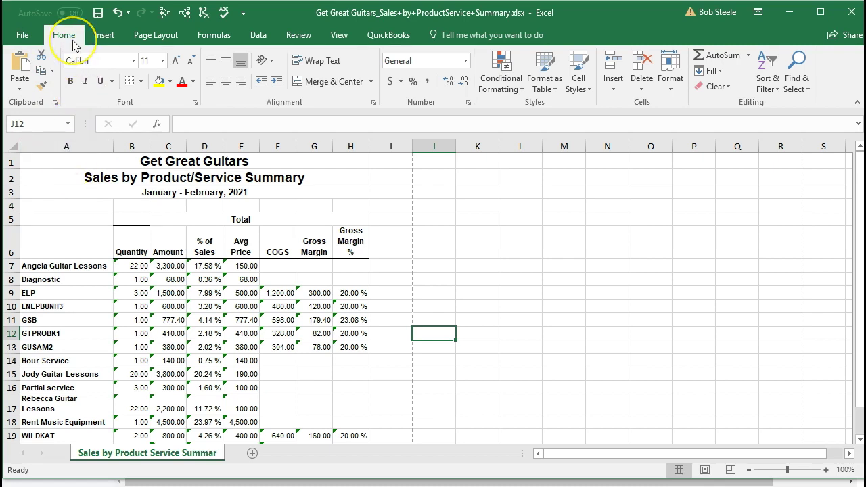
Use Save As > Browse to save into Excel Docs 4 as Sales by Item Summary.xlsx
click(22, 36)
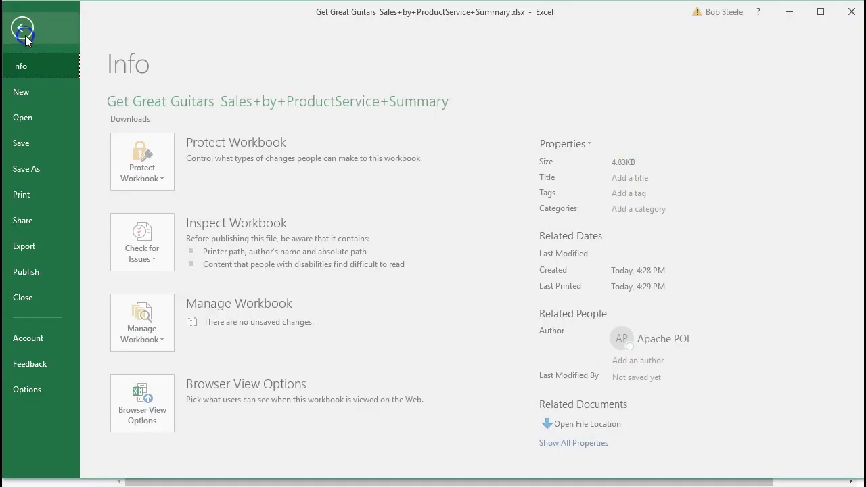
click(27, 172)
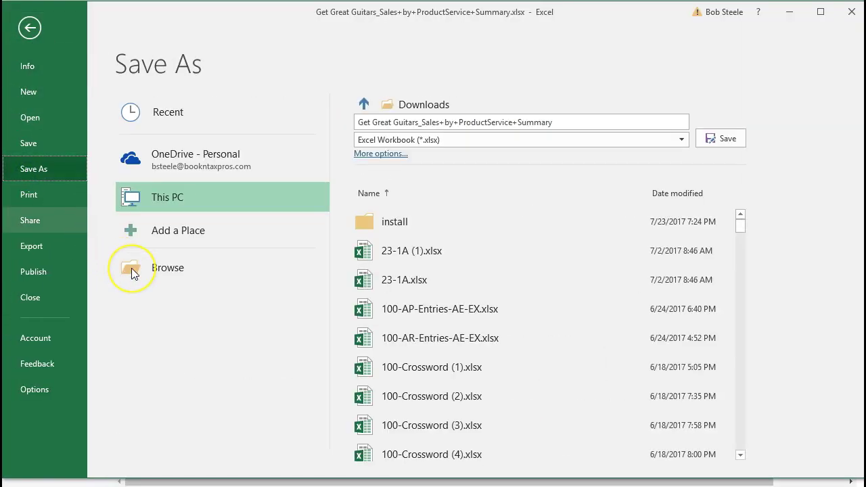
click(132, 268)
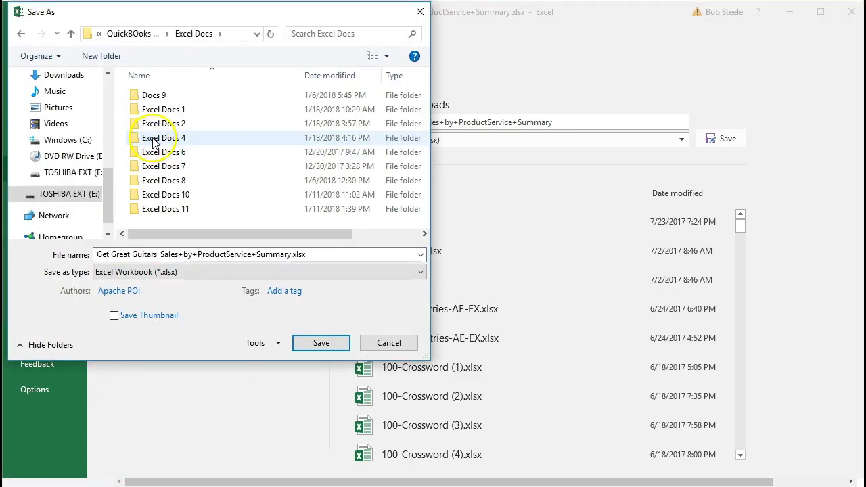
click(157, 140)
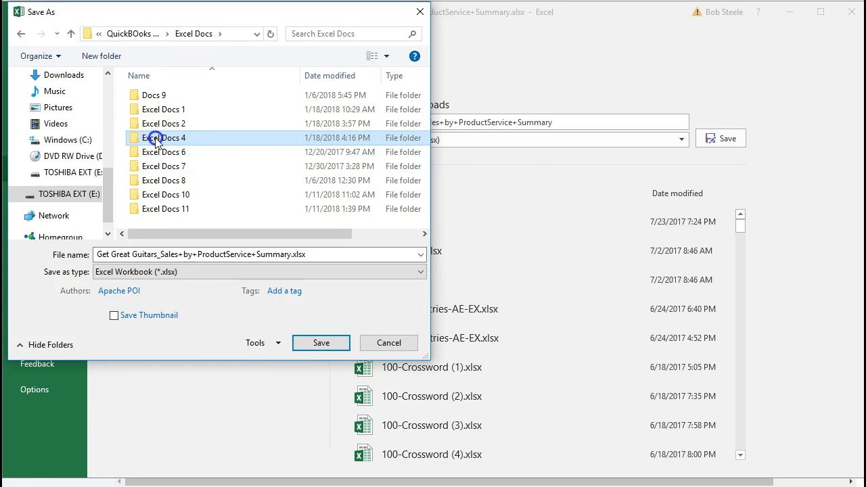
double_click(156, 140)
click(283, 255)
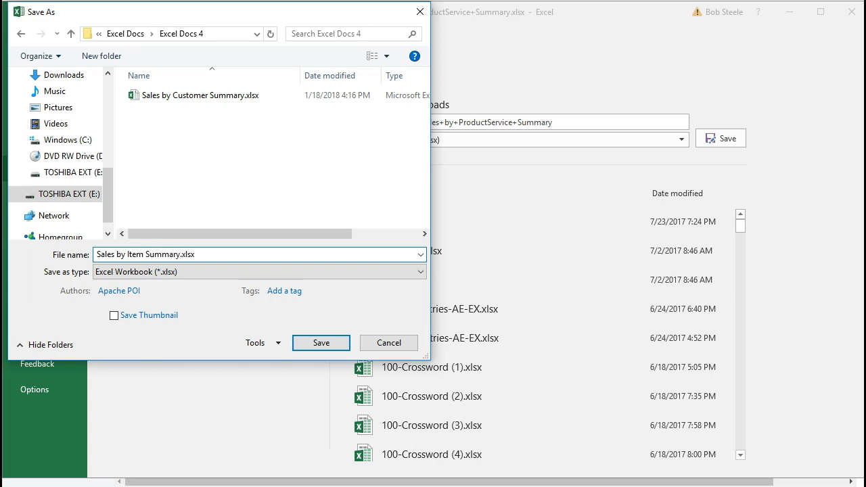
key(Return)
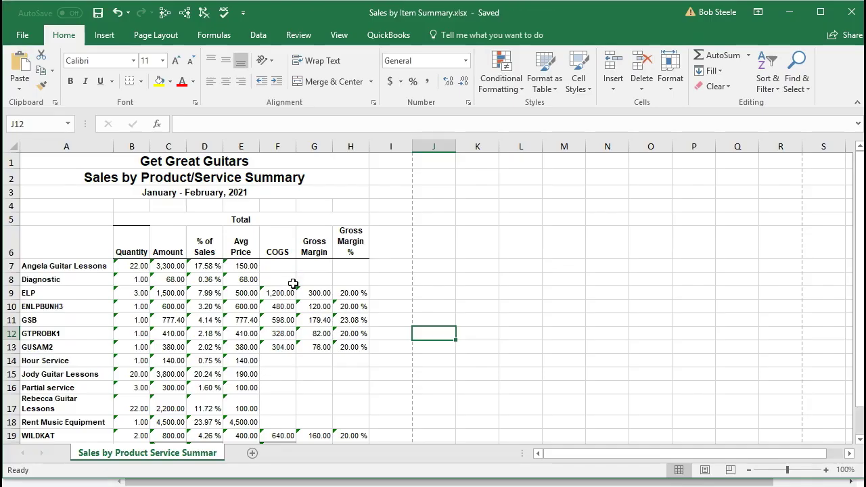
click(511, 306)
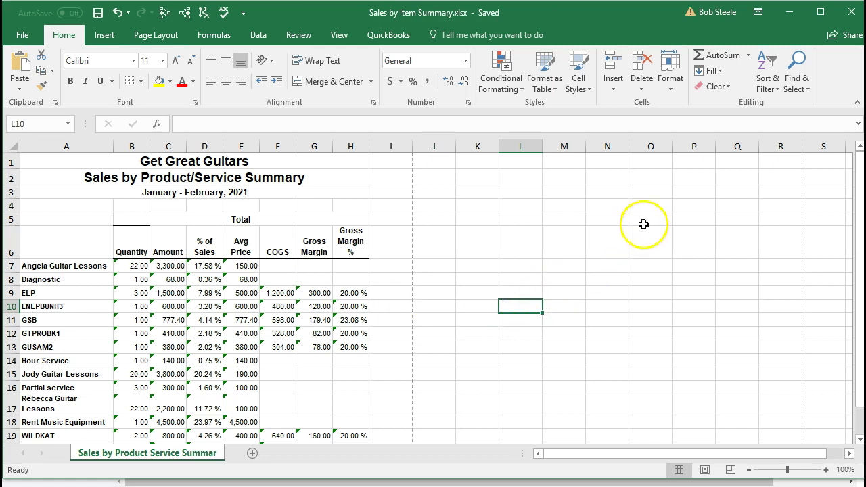
Close Excel to return to the QuickBooks sales summary report in Chrome
click(852, 12)
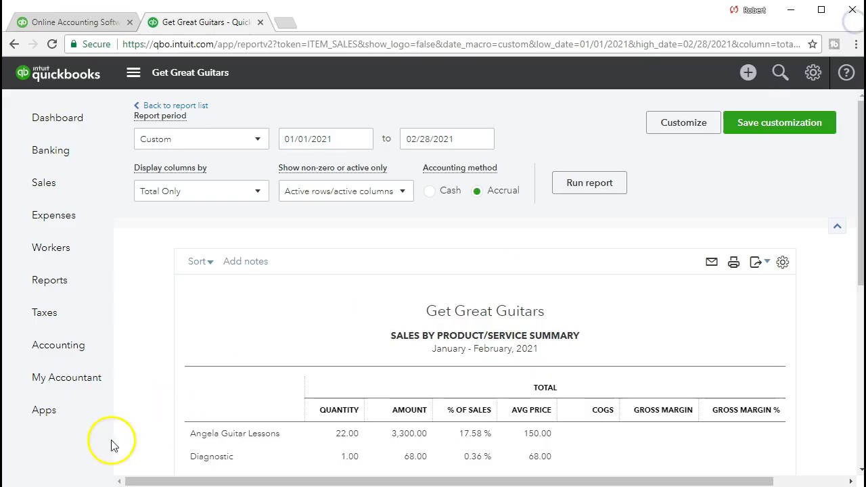